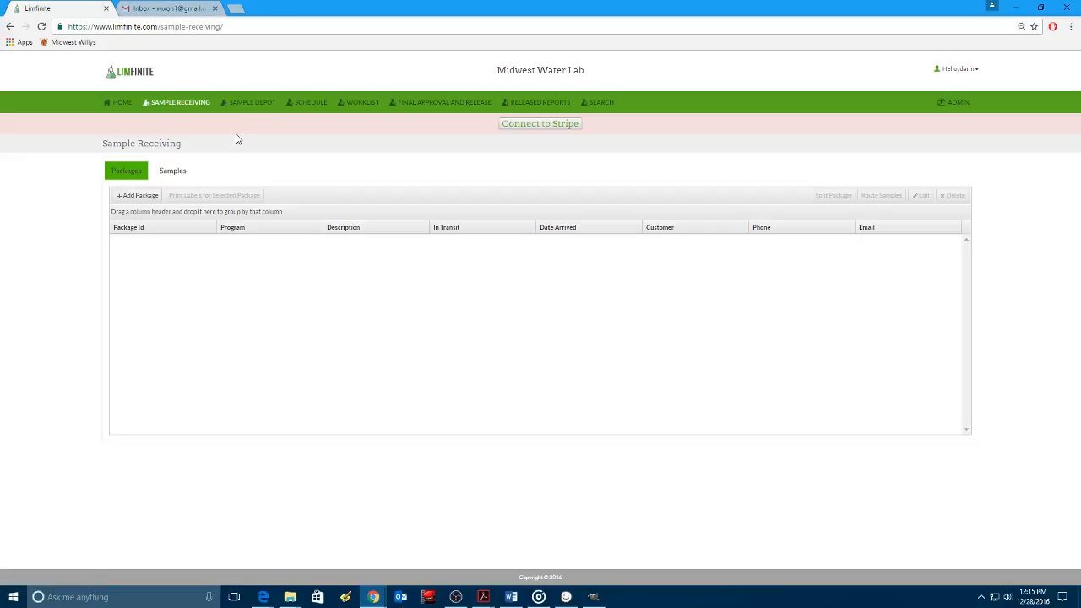
{"action": "left_click", "coordinate": [248, 104]}
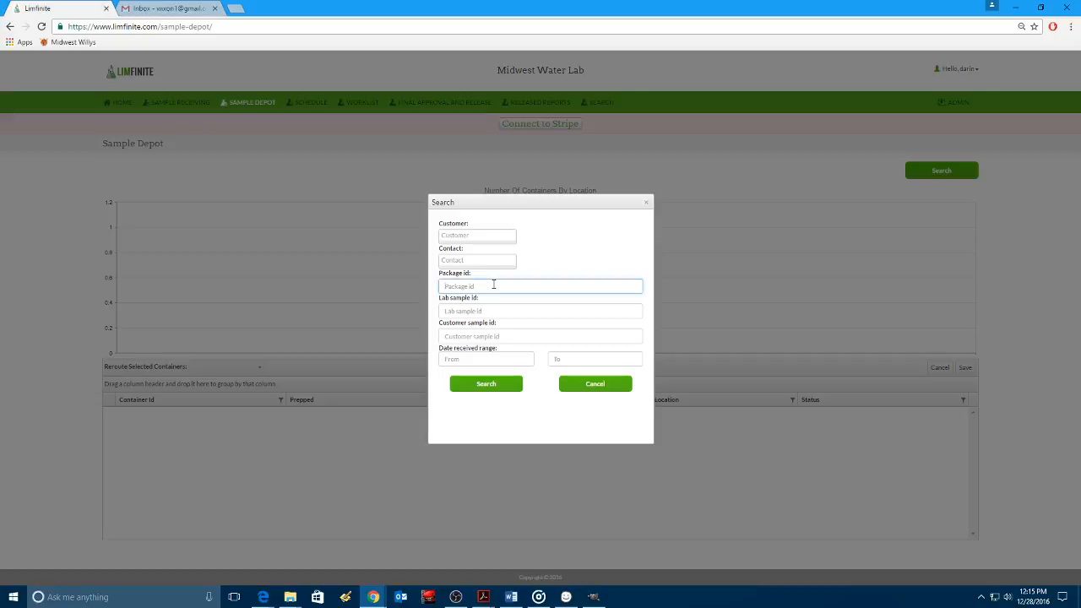
{"action": "type", "text": "201"}
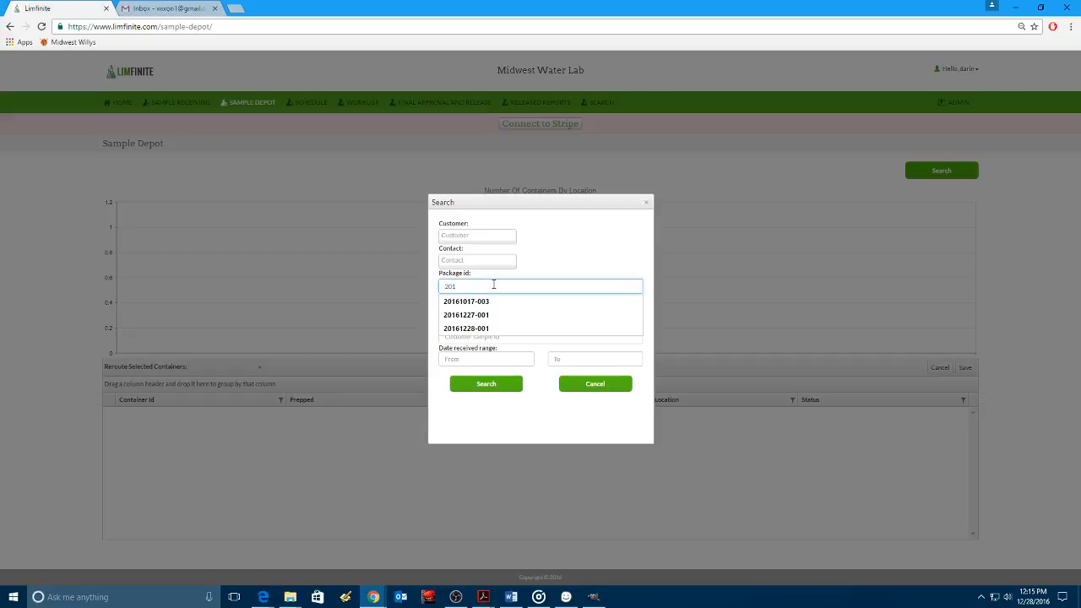
{"action": "type", "text": "612"}
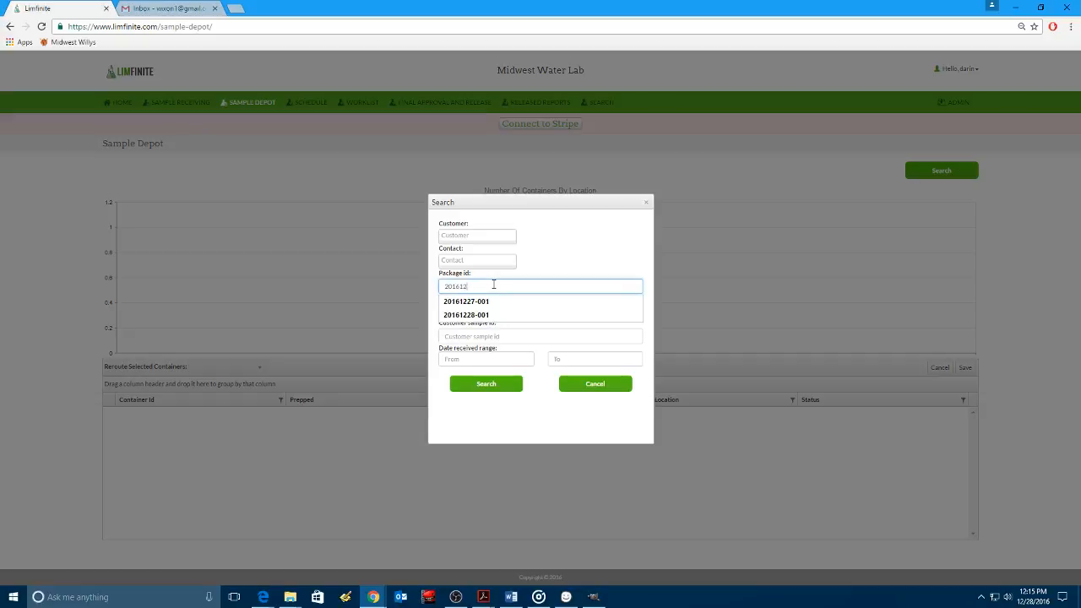
{"action": "type", "text": "28"}
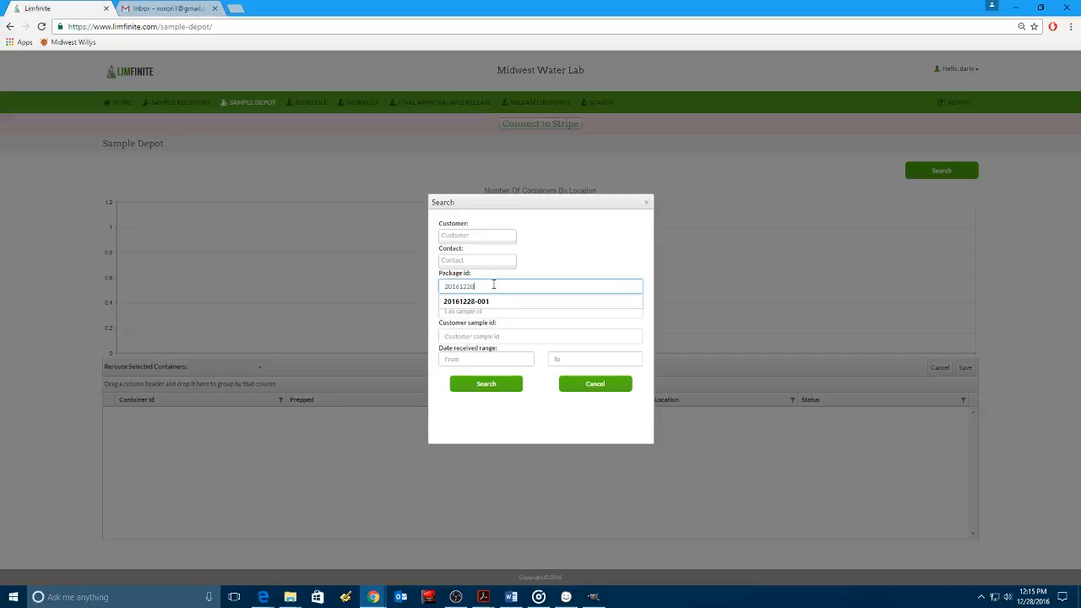
{"action": "type", "text": "-003"}
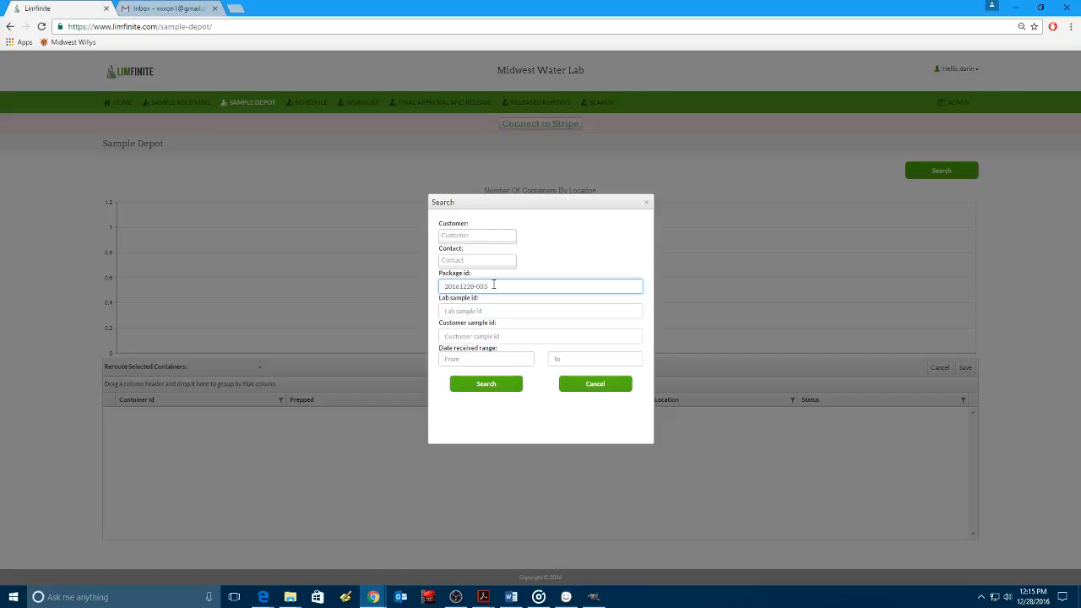
{"action": "left_click", "coordinate": [495, 383]}
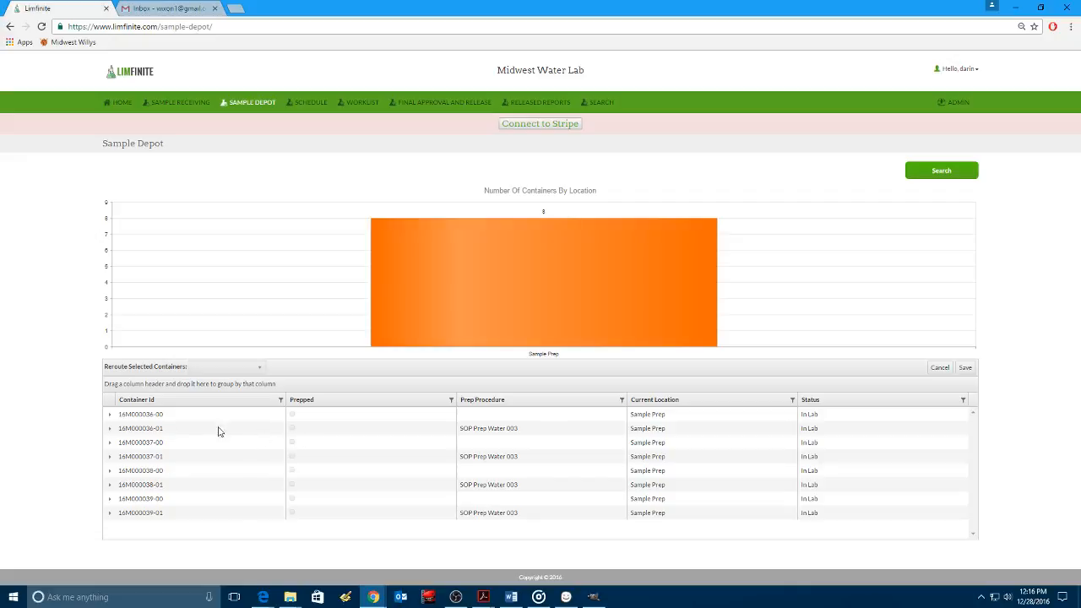
Mark containers 16M000036-01, 37-01, 38-01 and 39-01 as Prepped, then save.
{"action": "left_click", "coordinate": [308, 432]}
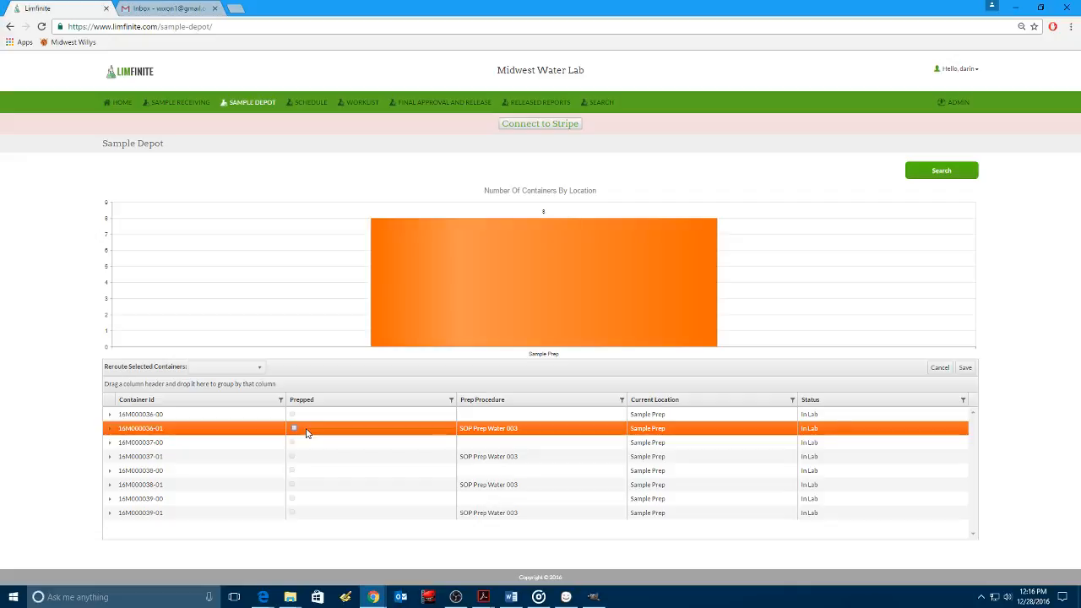
{"action": "left_click", "coordinate": [294, 428]}
{"action": "left_click", "coordinate": [308, 460]}
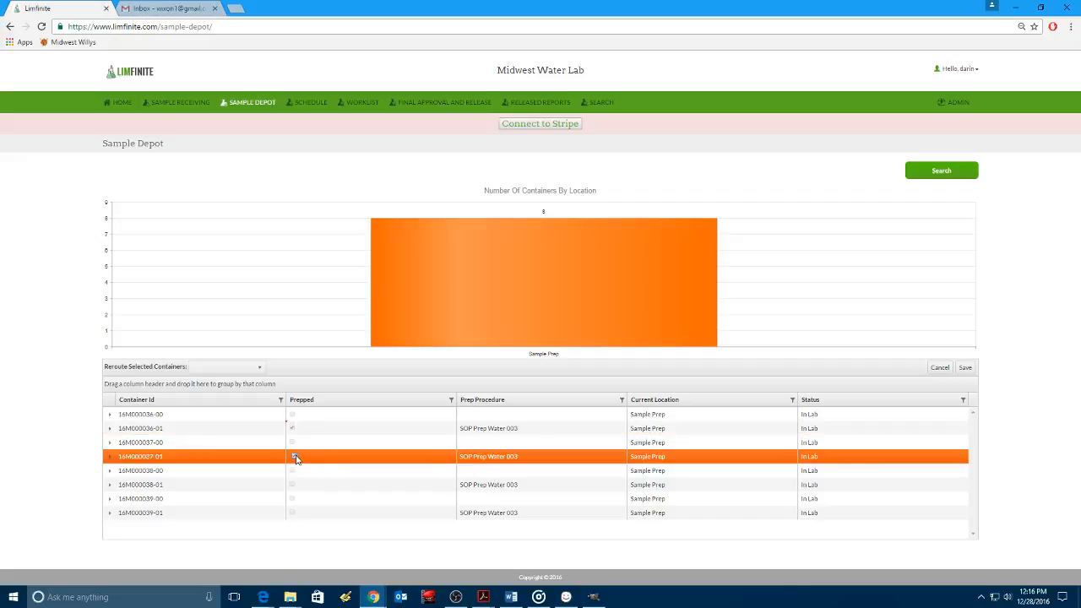
{"action": "left_click", "coordinate": [295, 457]}
{"action": "left_click", "coordinate": [309, 488]}
{"action": "left_click", "coordinate": [294, 485]}
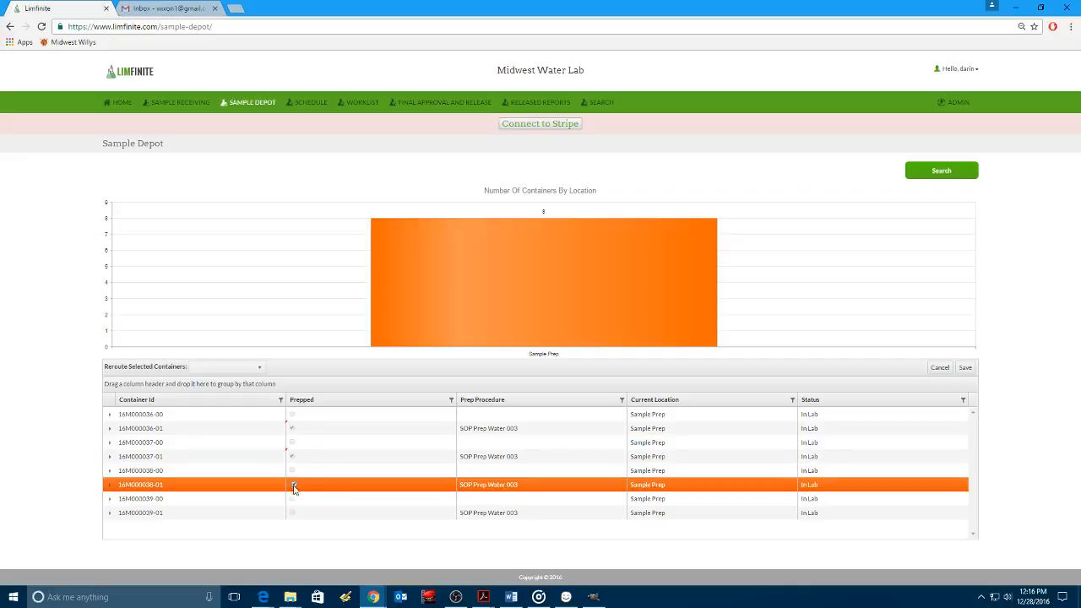
{"action": "left_click", "coordinate": [309, 515]}
{"action": "left_click", "coordinate": [294, 515]}
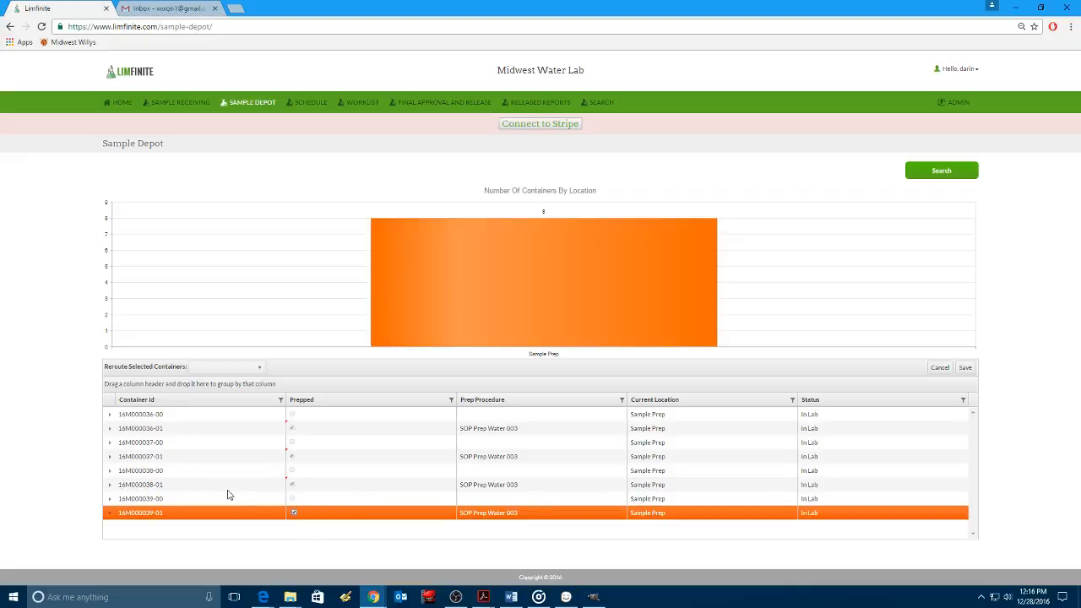
{"action": "left_click", "coordinate": [961, 370]}
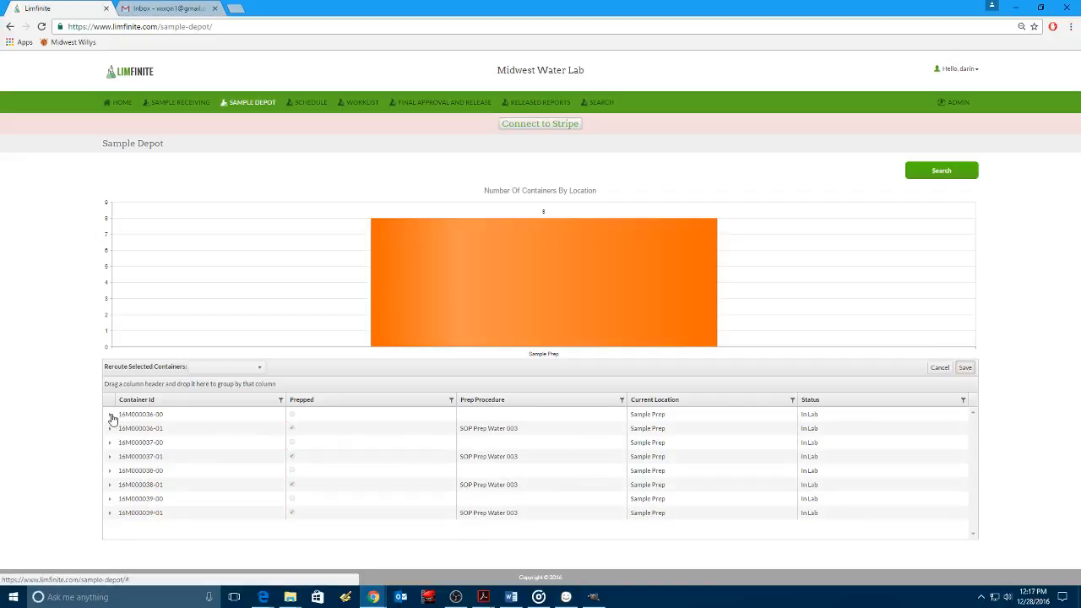
{"action": "left_click", "coordinate": [110, 414]}
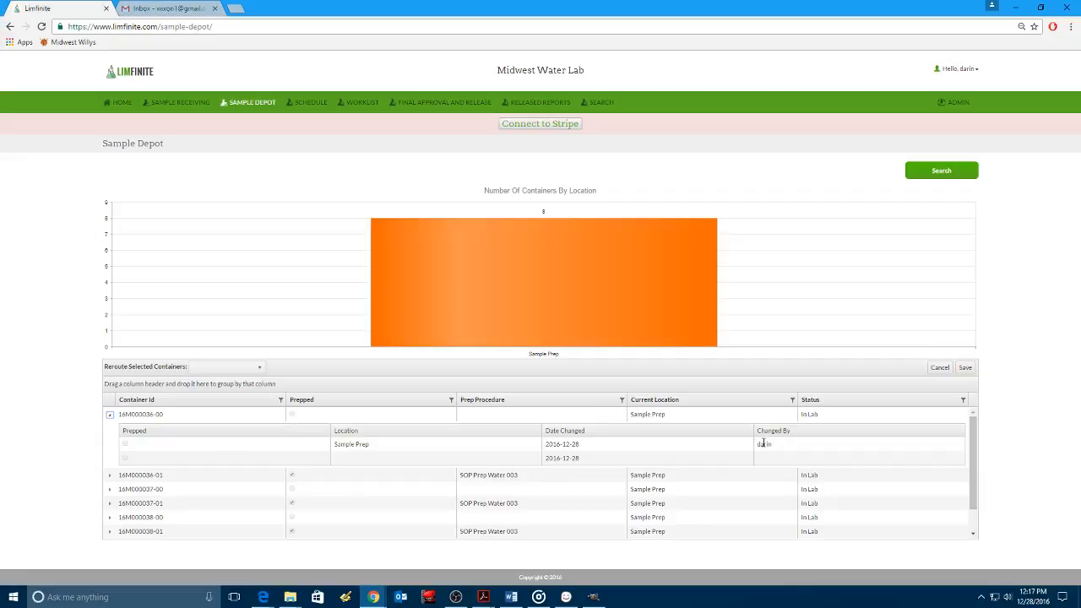
{"action": "left_click", "coordinate": [109, 415]}
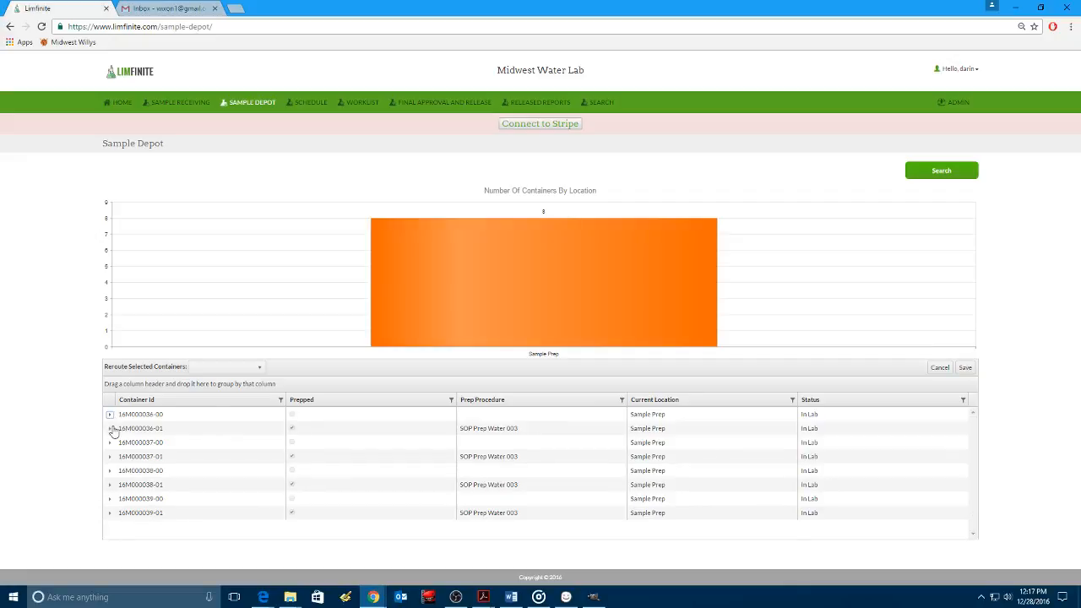
{"action": "left_click", "coordinate": [110, 429]}
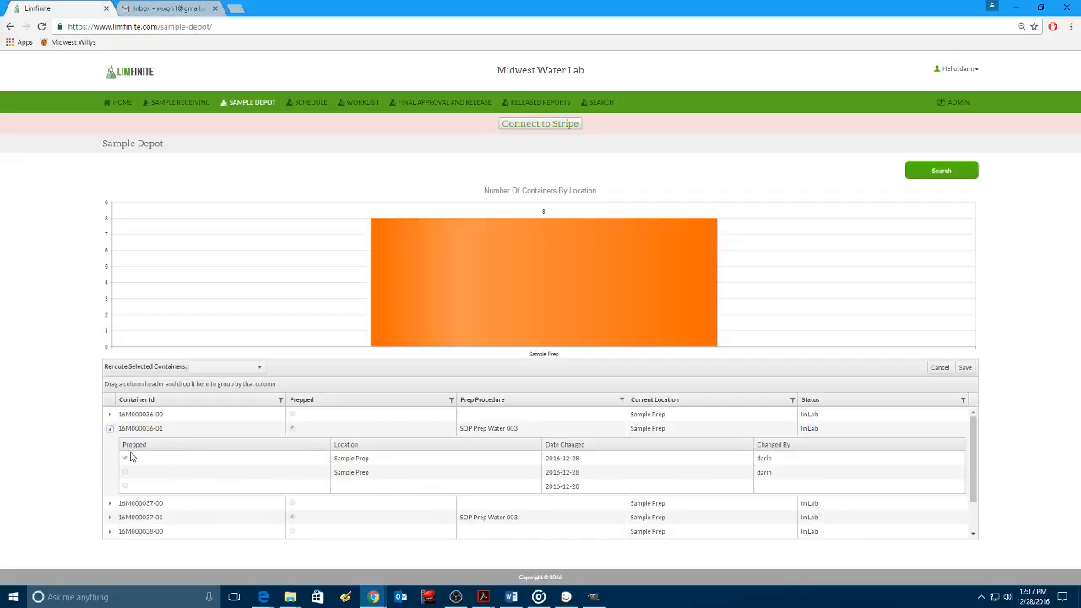
{"action": "left_click", "coordinate": [110, 429]}
{"action": "left_click", "coordinate": [109, 414]}
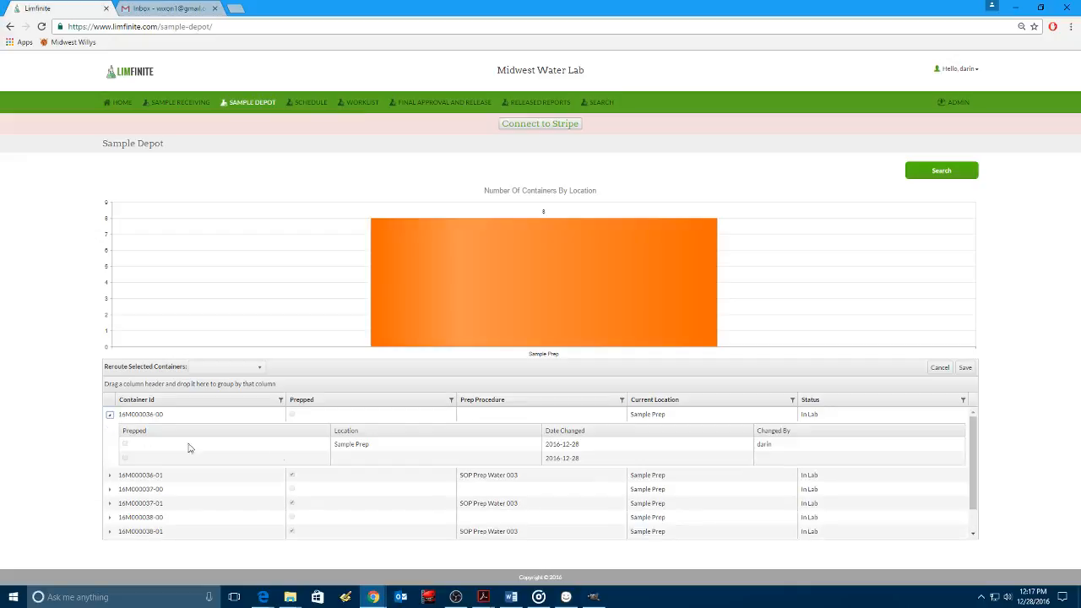
{"action": "left_click", "coordinate": [109, 414]}
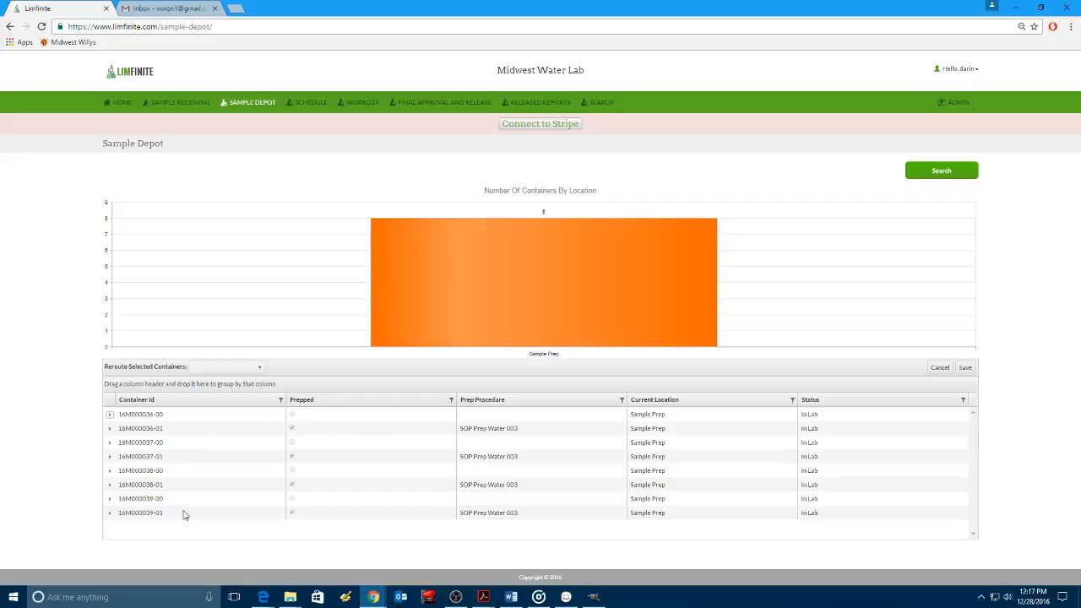
{"action": "left_click", "coordinate": [179, 404]}
{"action": "left_click", "coordinate": [184, 403]}
{"action": "left_click", "coordinate": [183, 403]}
{"action": "left_click", "coordinate": [174, 415]}
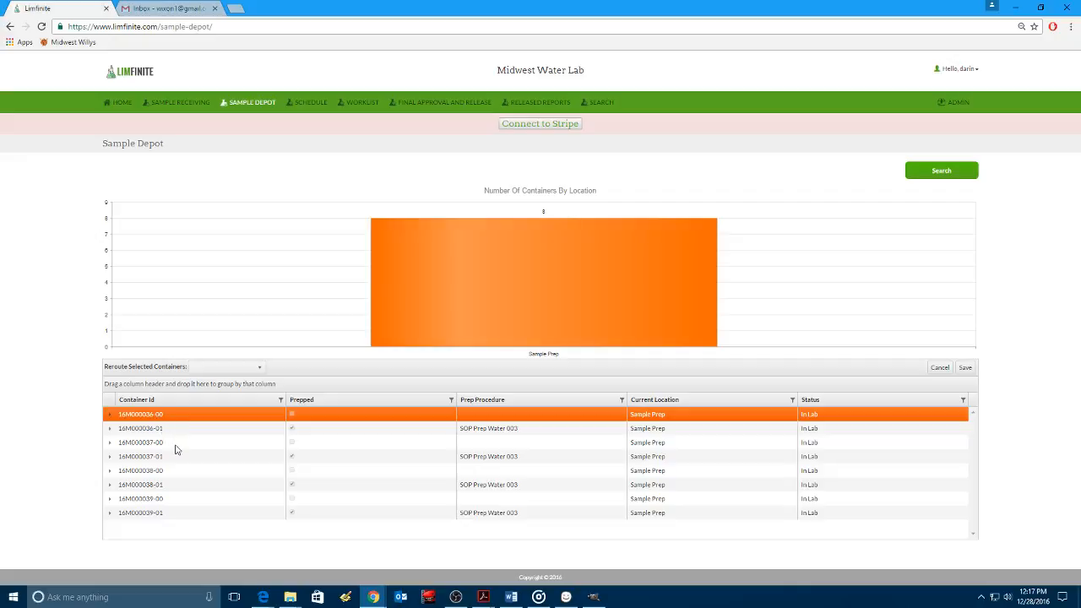
Reroute containers 16M000036-00 through 16M000039-00 to Sample Storage Freezer 01.
{"action": "left_click", "coordinate": [175, 445], "text": "ctrl"}
{"action": "left_click", "coordinate": [177, 470], "text": "ctrl"}
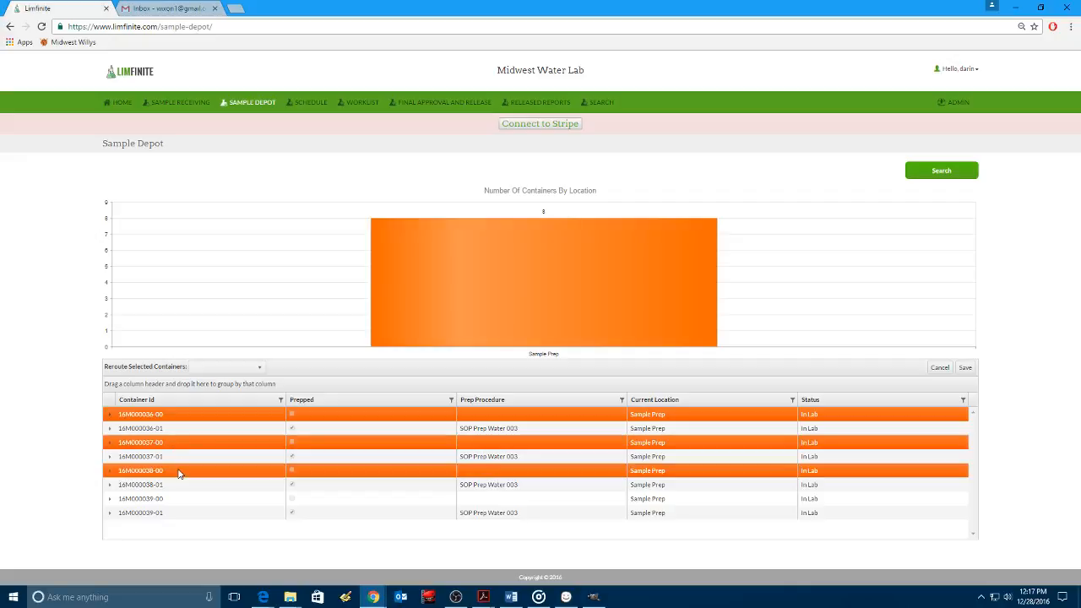
{"action": "left_click", "coordinate": [173, 501], "text": "ctrl"}
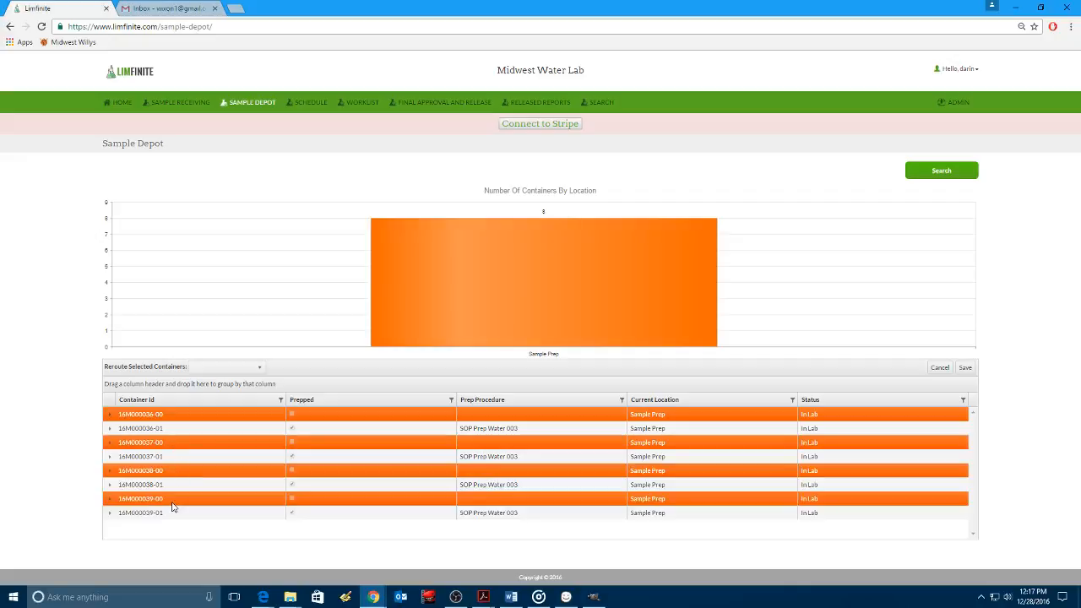
{"action": "left_click", "coordinate": [258, 368]}
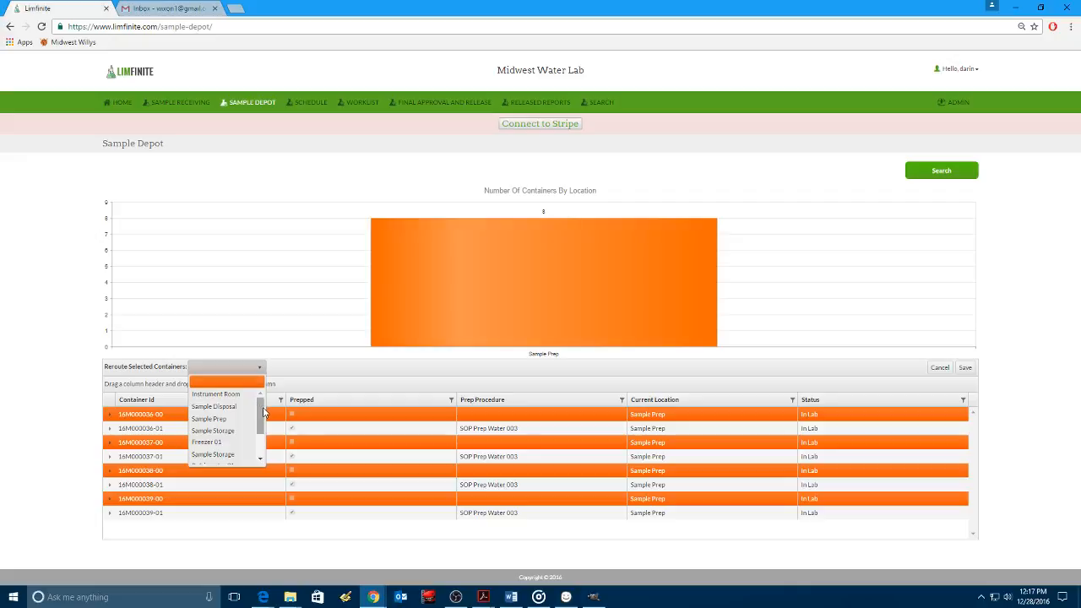
{"action": "mouse_move", "coordinate": [263, 411]}
{"action": "left_mouse_down"}
{"action": "mouse_move", "coordinate": [258, 437]}
{"action": "mouse_move", "coordinate": [253, 412]}
{"action": "left_mouse_up"}
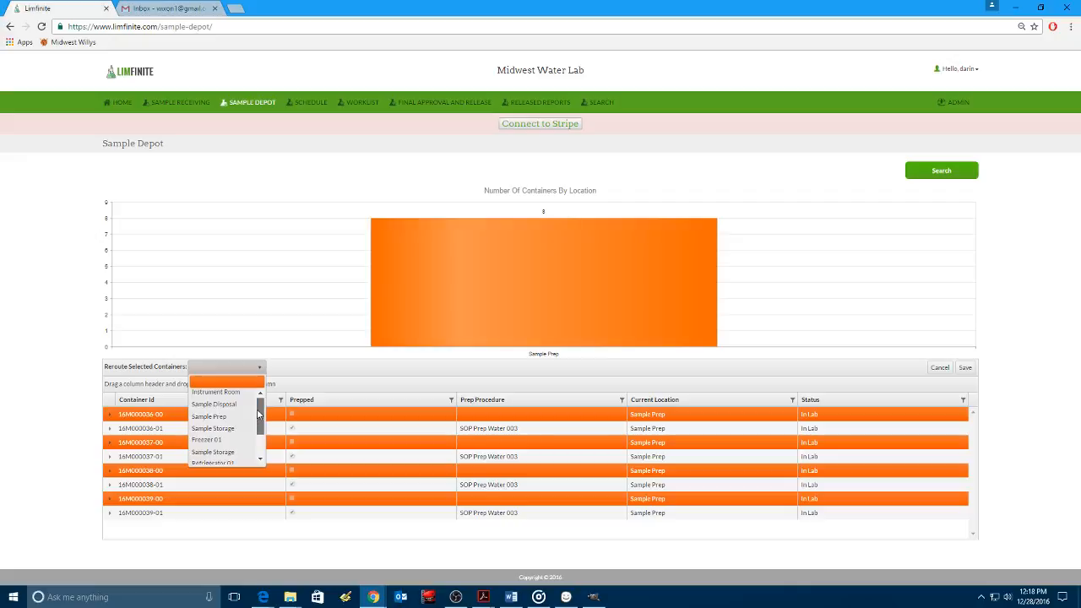
{"action": "left_click_drag", "start_coordinate": [259, 414], "coordinate": [254, 435]}
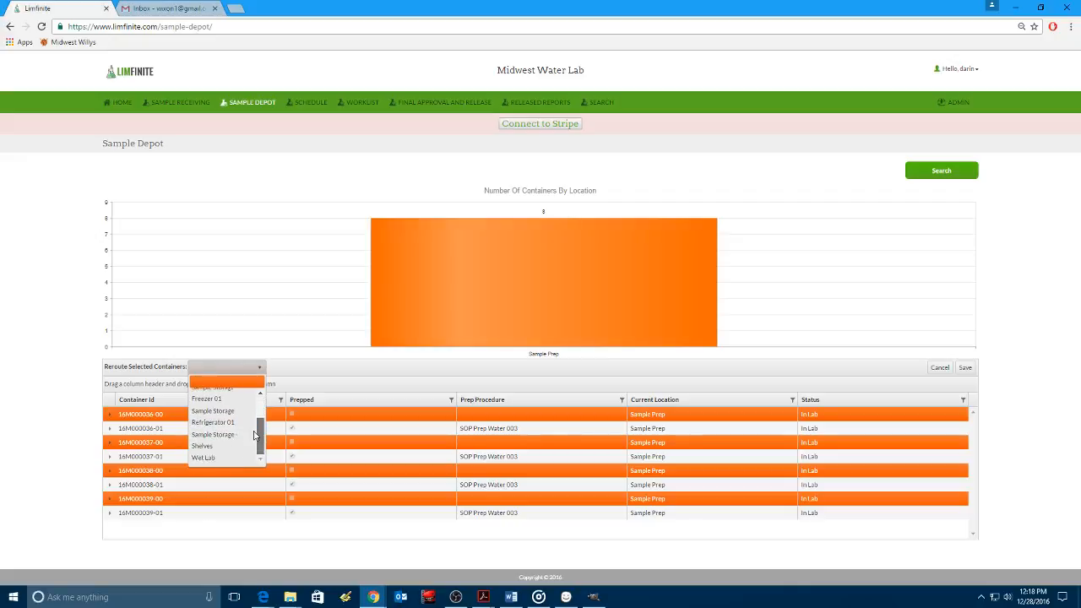
{"action": "scroll", "coordinate": [254, 435], "scroll_direction": "up", "scroll_amount": 3}
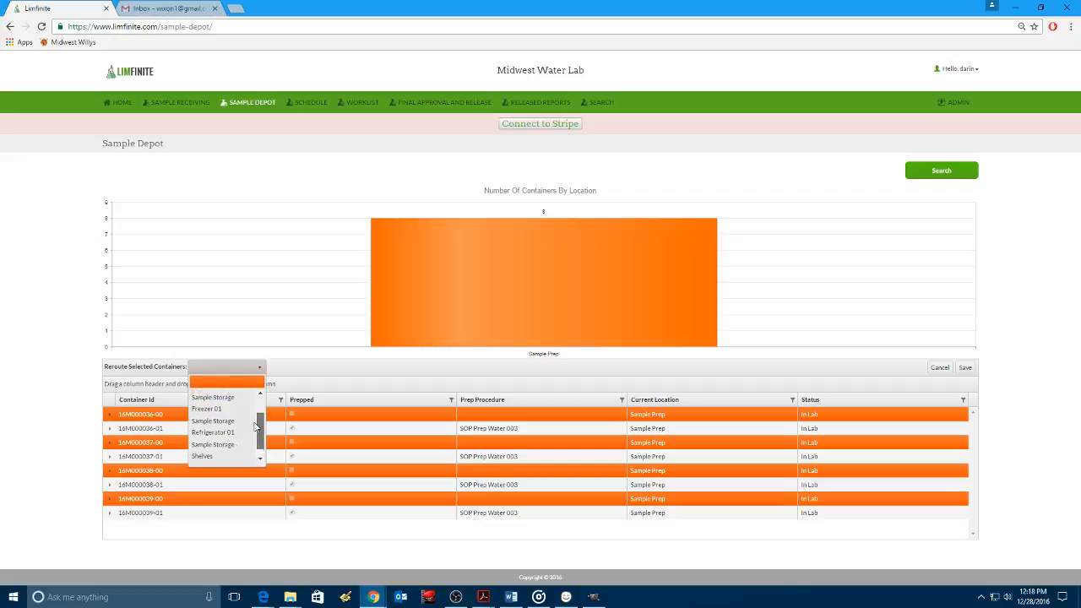
{"action": "left_click", "coordinate": [221, 431]}
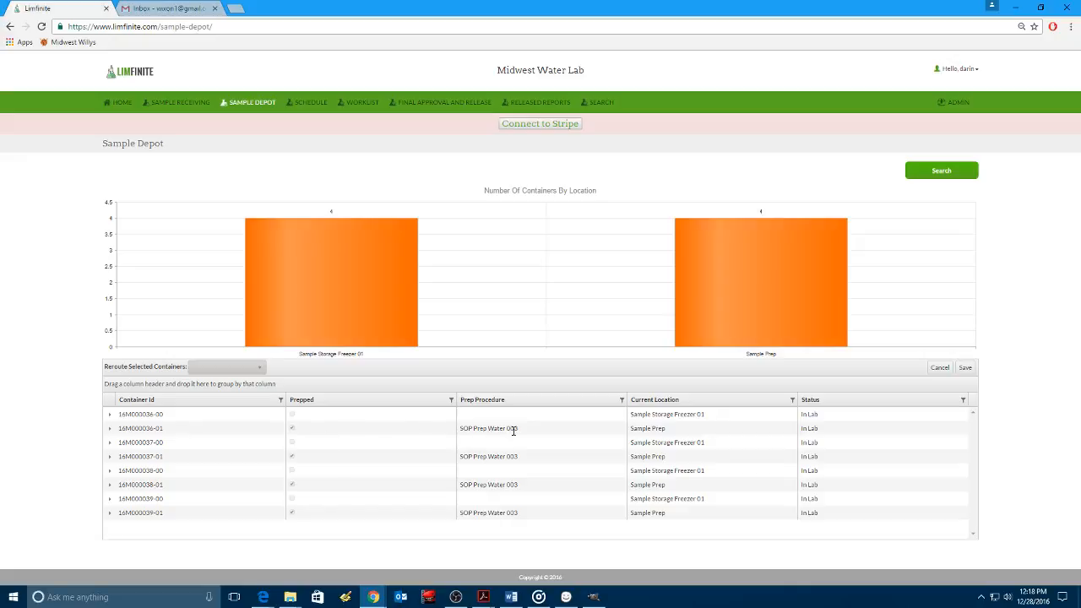
Reroute containers 16M000036-01 through 16M000039-01 to Wet Lab.
{"action": "left_click", "coordinate": [332, 434]}
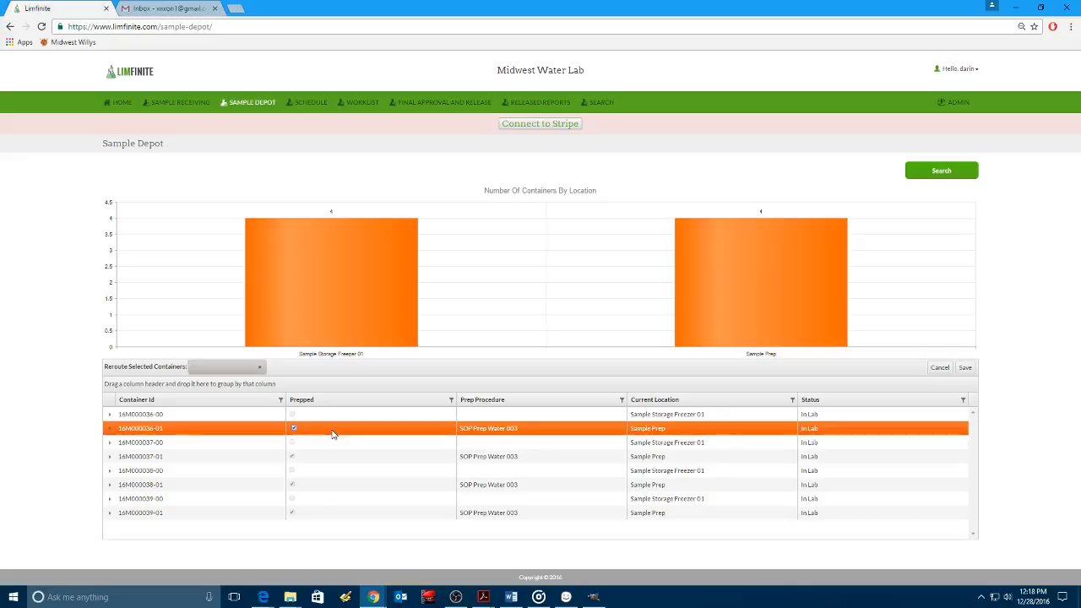
{"action": "left_click", "coordinate": [330, 458], "text": "ctrl"}
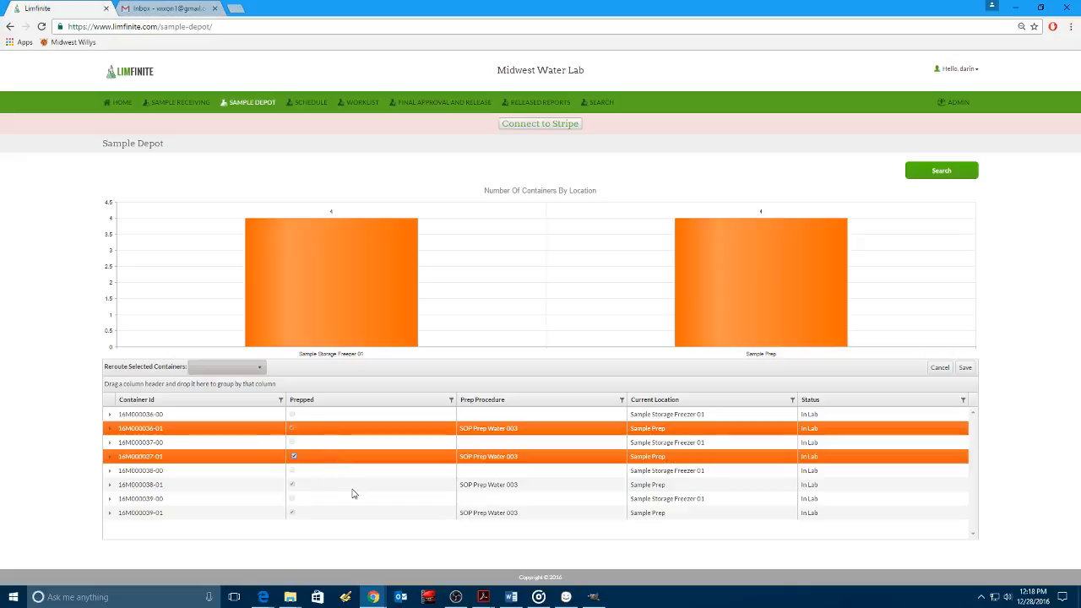
{"action": "left_click", "coordinate": [346, 492], "text": "ctrl"}
{"action": "left_click", "coordinate": [369, 515], "text": "ctrl"}
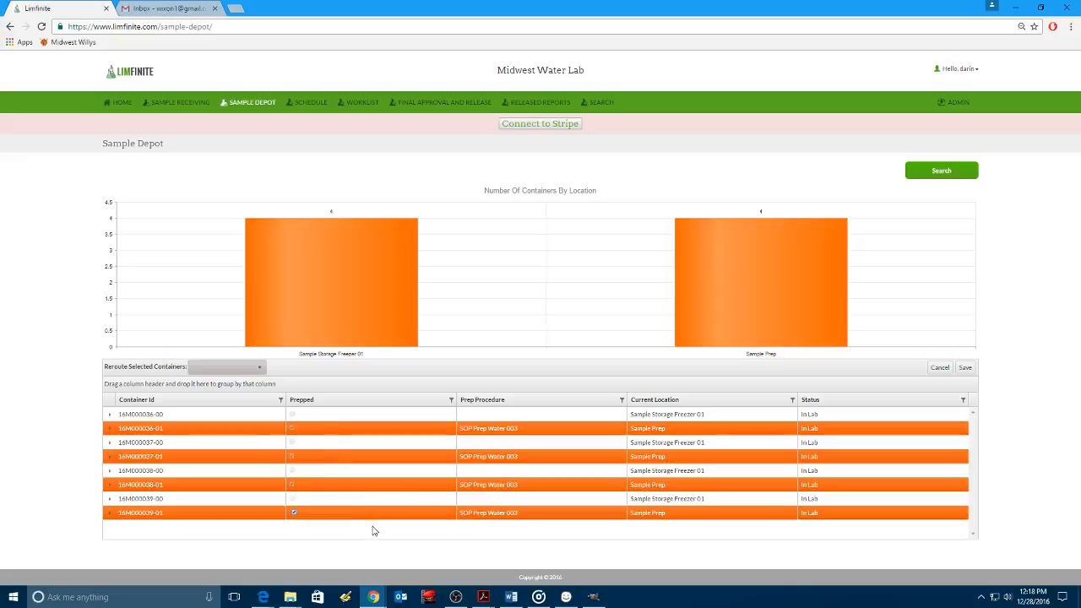
{"action": "left_click", "coordinate": [261, 368]}
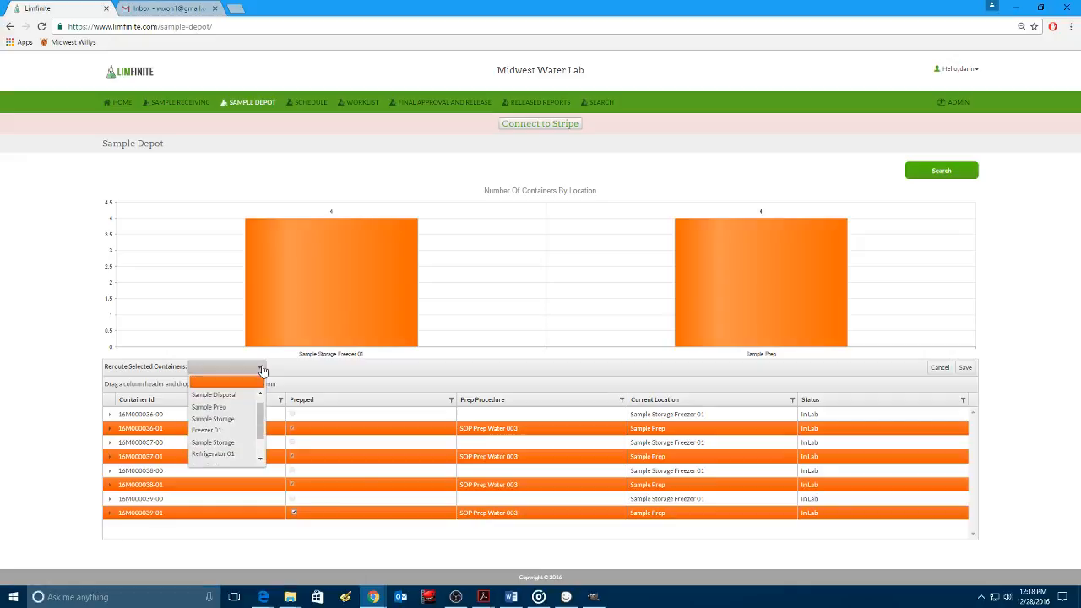
{"action": "scroll", "coordinate": [224, 423], "scroll_direction": "down", "scroll_amount": 2}
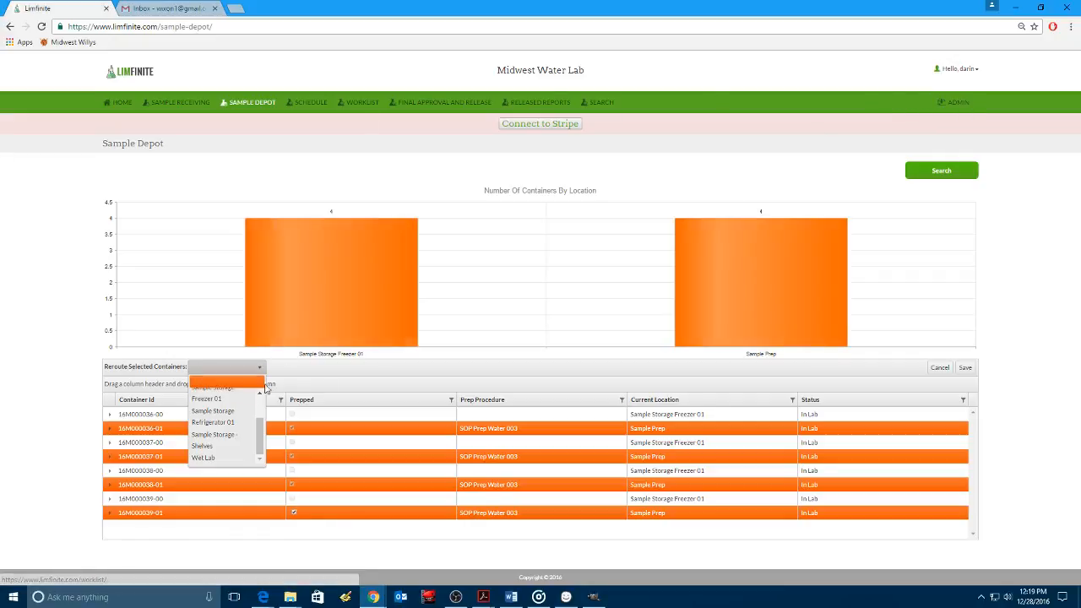
{"action": "left_click", "coordinate": [224, 463]}
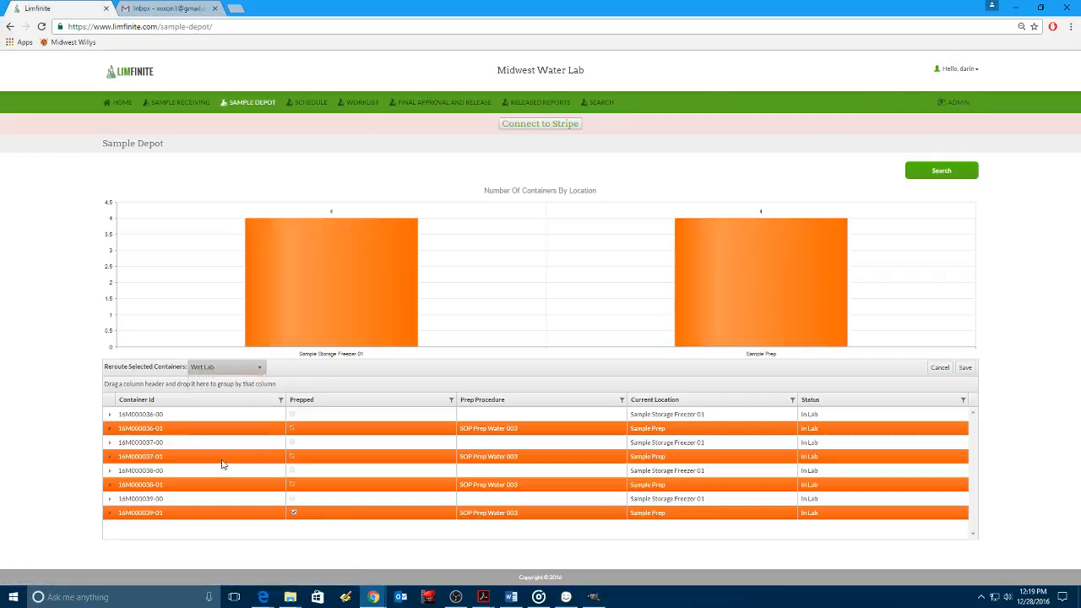